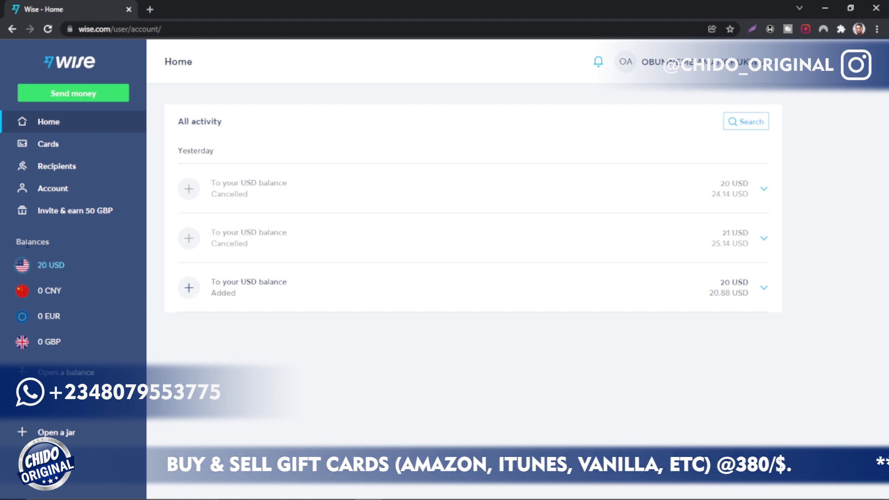
Open the US dollar balance, start adding money, and highlight the 20 USD total
{"action": "left_click", "coordinate": [50, 266]}
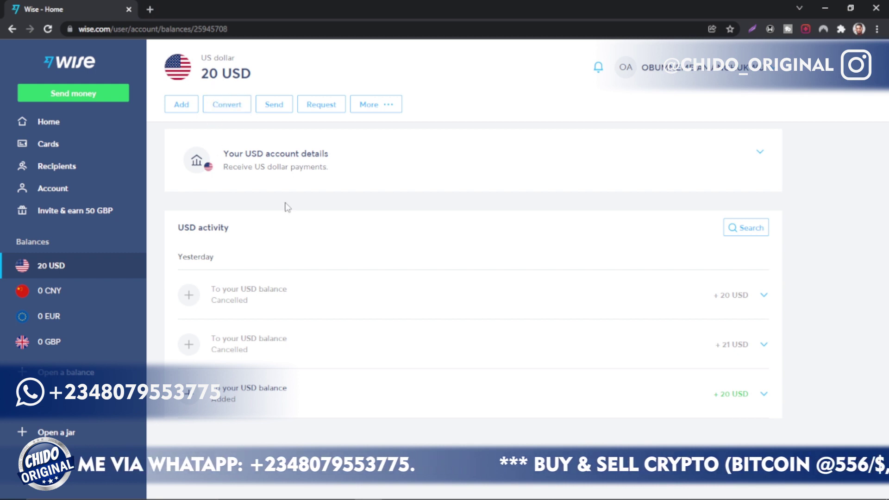
{"action": "left_click", "coordinate": [181, 109]}
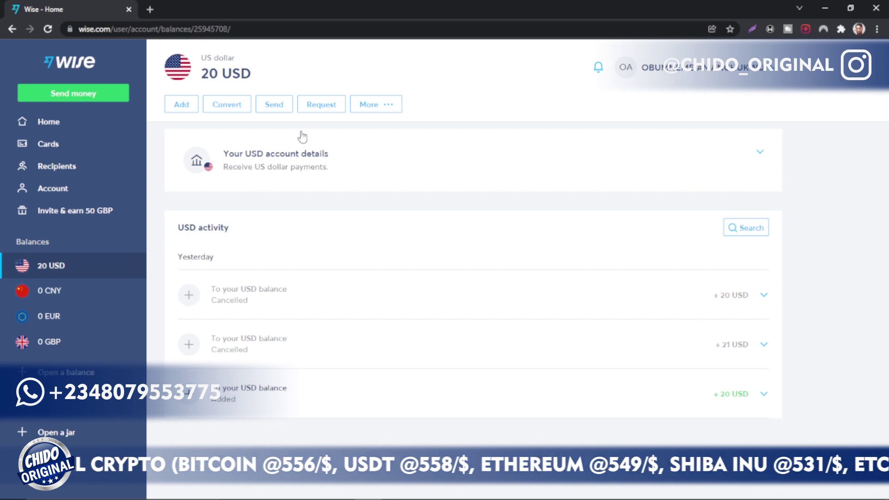
{"action": "left_click_drag", "start_coordinate": [205, 77], "coordinate": [281, 76]}
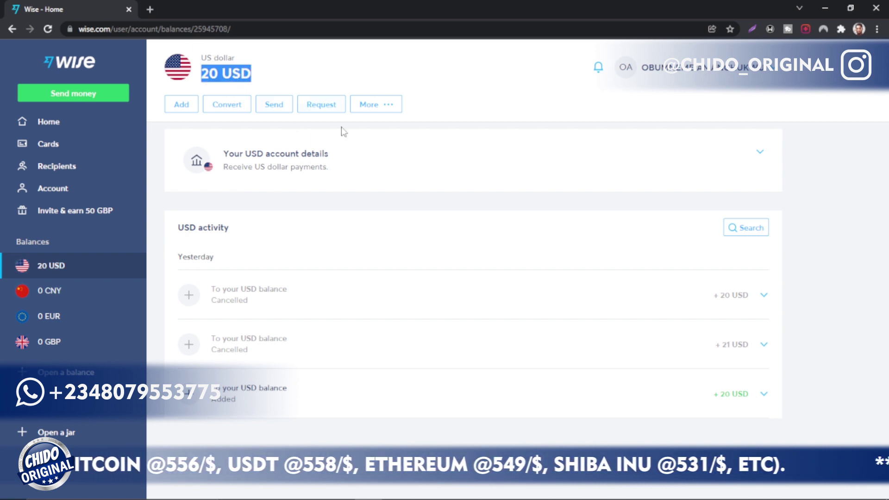
View the empty 0 CNY and 0 EUR balances, then go to Open a balance
{"action": "left_click", "coordinate": [54, 291]}
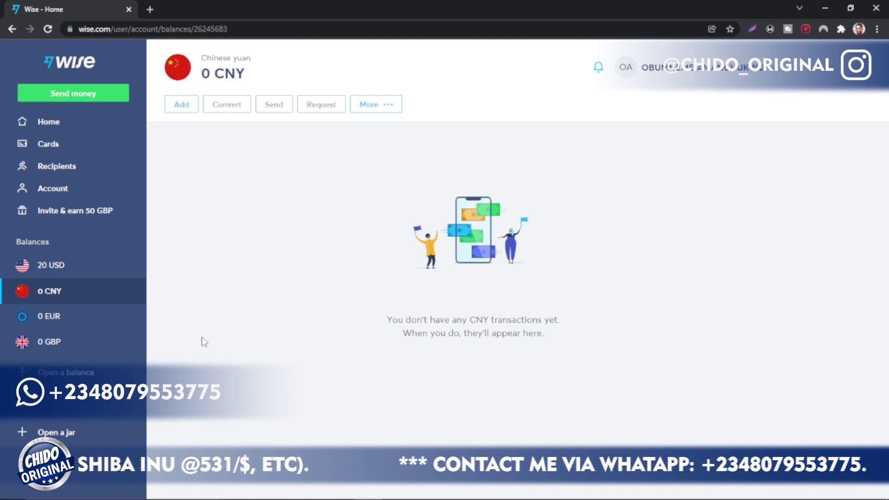
{"action": "left_click", "coordinate": [49, 318]}
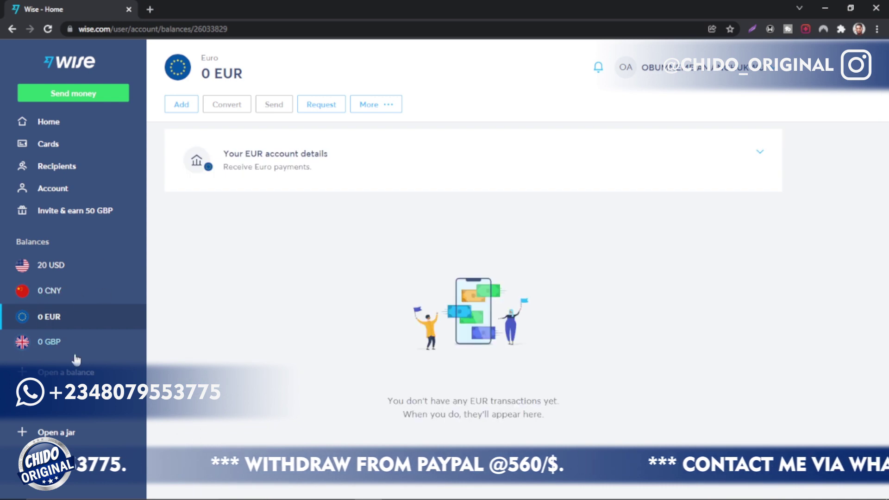
{"action": "left_click", "coordinate": [87, 378]}
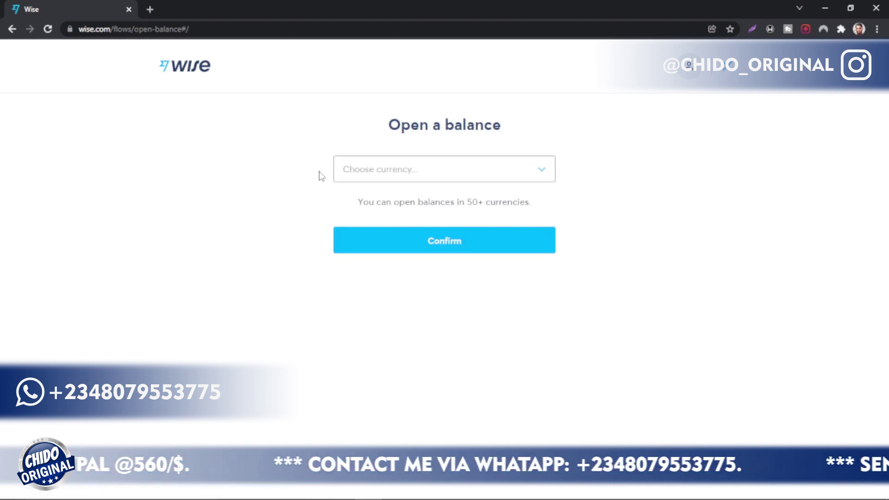
Open the Choose currency dropdown and scroll through the full currency list, then back up
{"action": "left_click", "coordinate": [387, 172]}
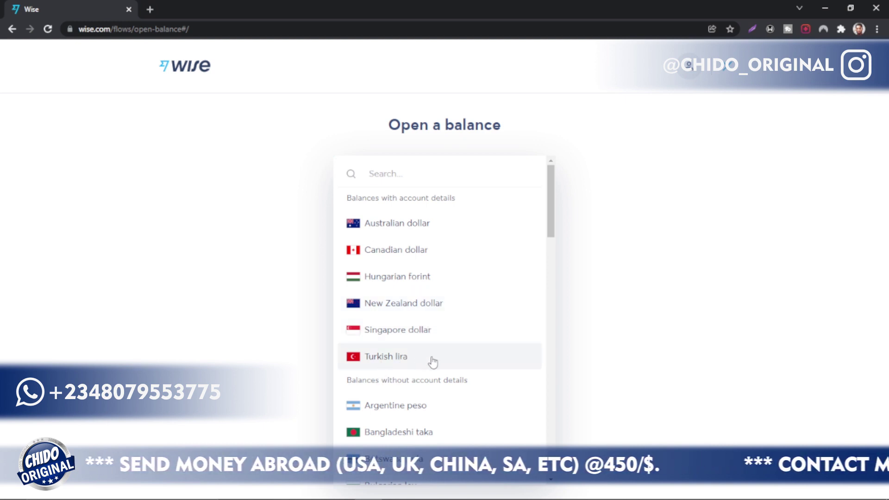
{"action": "scroll", "coordinate": [433, 362], "scroll_direction": "down", "scroll_amount": 3}
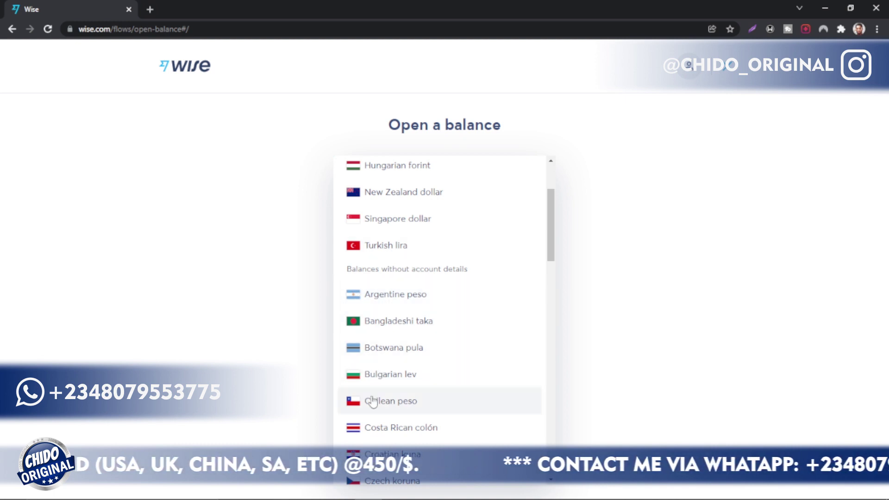
{"action": "scroll", "coordinate": [372, 401], "scroll_direction": "down", "scroll_amount": 3}
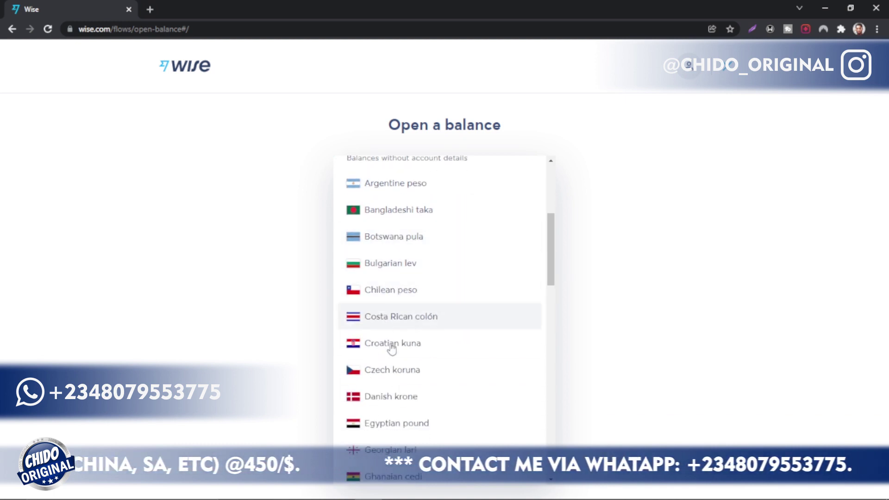
{"action": "scroll", "coordinate": [395, 371], "scroll_direction": "down", "scroll_amount": 2}
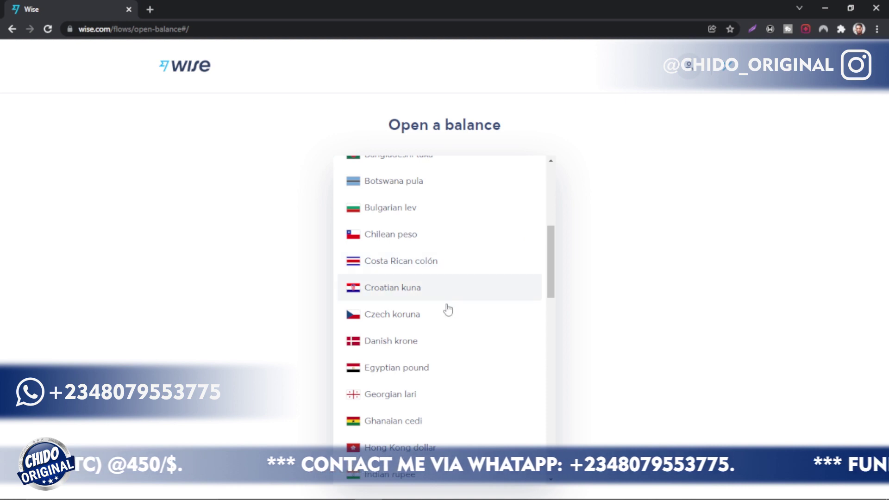
{"action": "scroll", "coordinate": [430, 333], "scroll_direction": "down", "scroll_amount": 3}
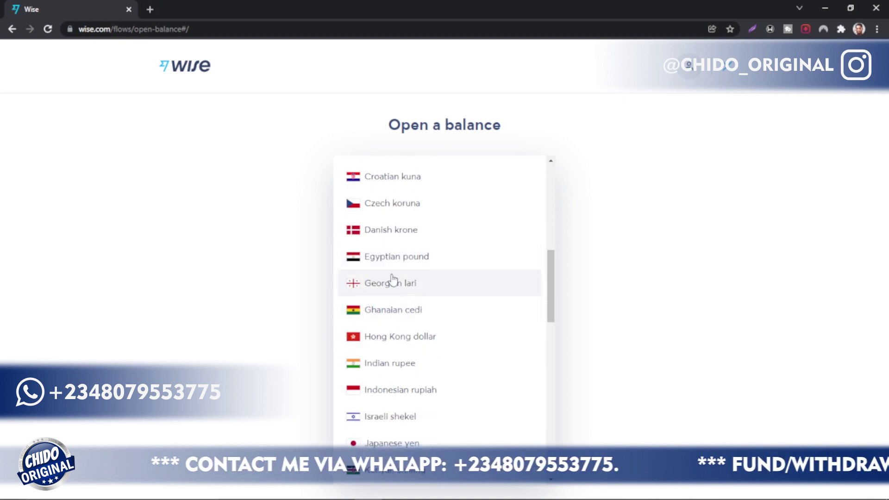
{"action": "scroll", "coordinate": [404, 333], "scroll_direction": "down", "scroll_amount": 1}
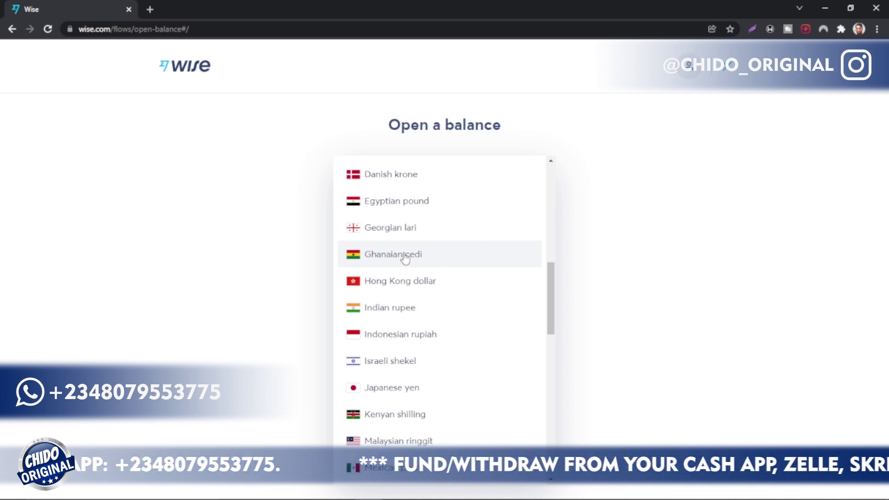
{"action": "scroll", "coordinate": [394, 326], "scroll_direction": "down", "scroll_amount": 1}
{"action": "scroll", "coordinate": [393, 326], "scroll_direction": "down", "scroll_amount": 2}
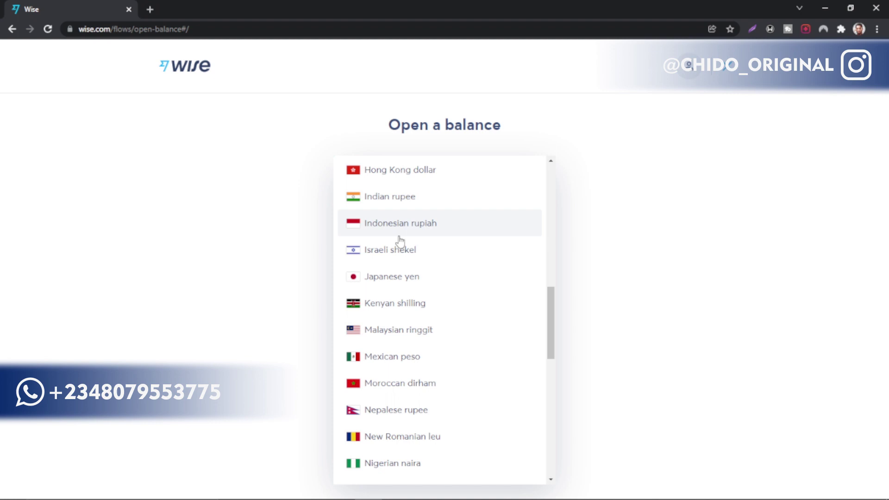
{"action": "scroll", "coordinate": [396, 245], "scroll_direction": "up", "scroll_amount": 1}
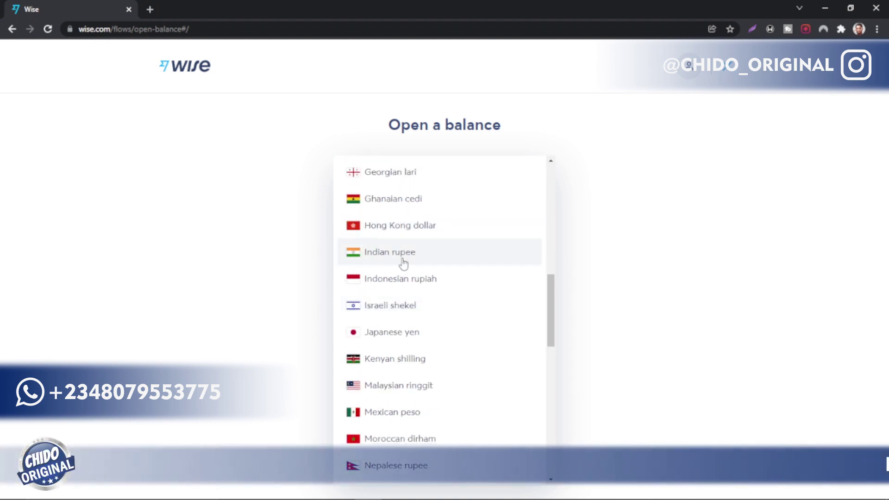
{"action": "scroll", "coordinate": [397, 287], "scroll_direction": "down", "scroll_amount": 3}
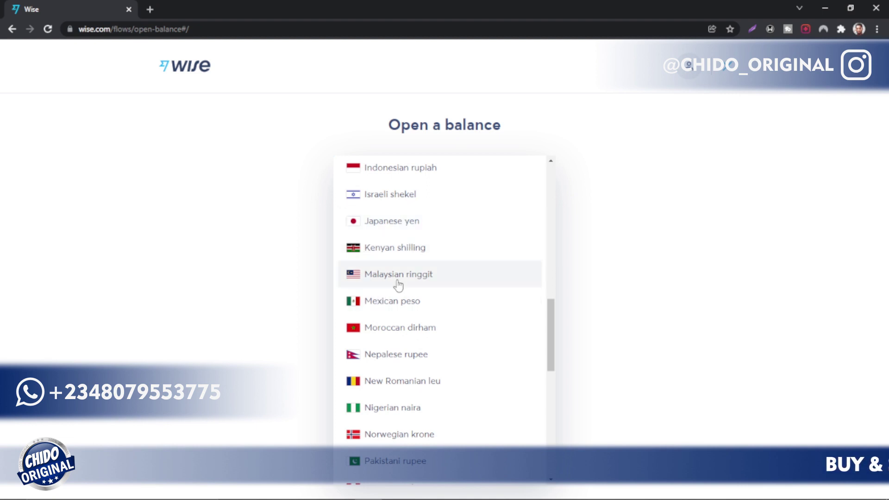
{"action": "scroll", "coordinate": [397, 287], "scroll_direction": "down", "scroll_amount": 1}
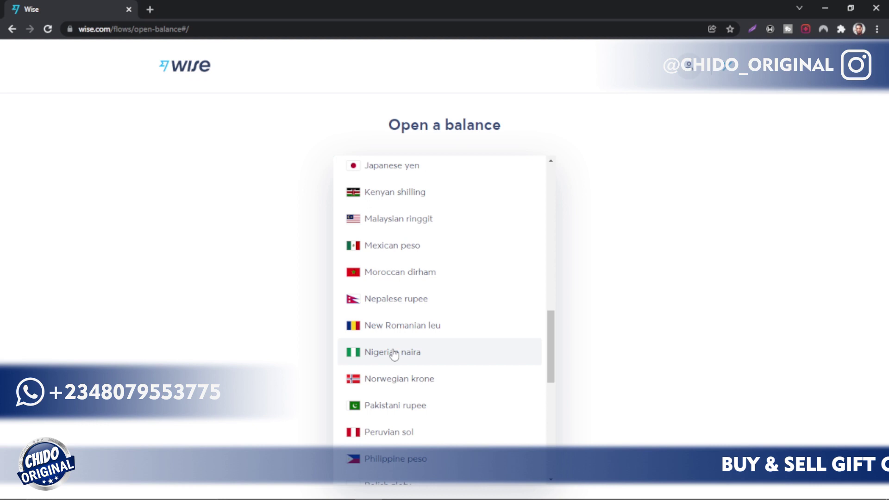
{"action": "scroll", "coordinate": [400, 356], "scroll_direction": "down", "scroll_amount": 2}
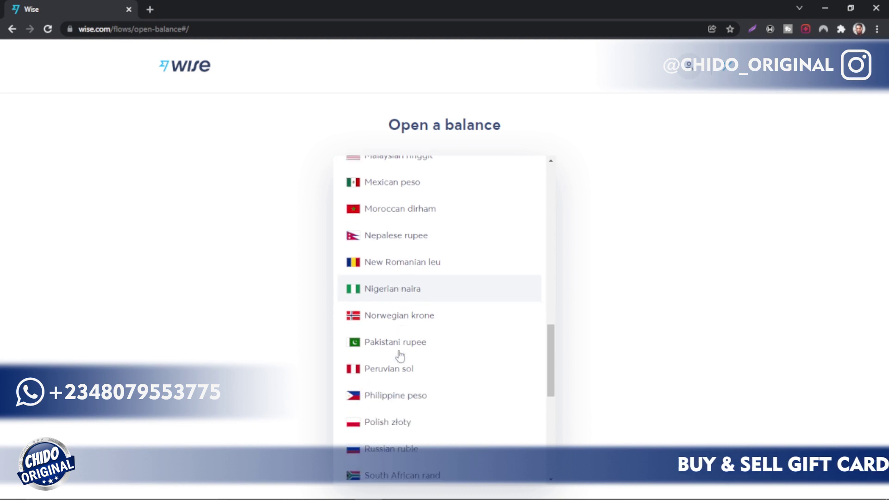
{"action": "scroll", "coordinate": [400, 356], "scroll_direction": "down", "scroll_amount": 2}
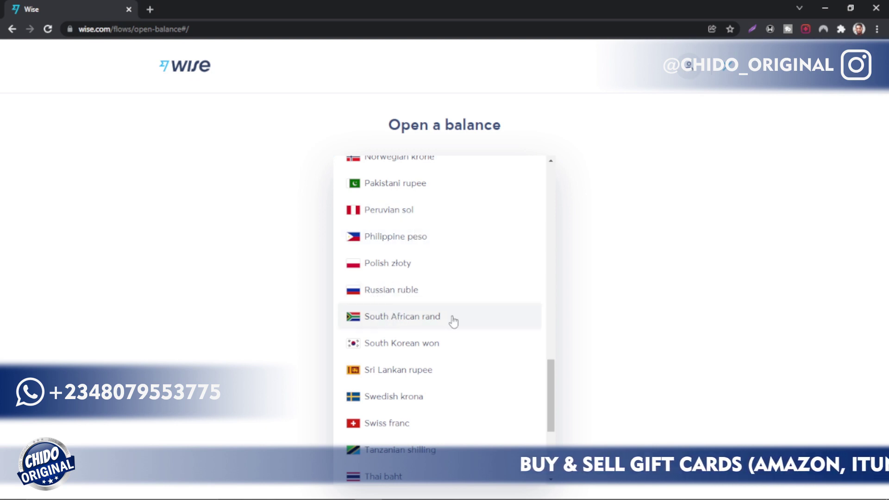
{"action": "scroll", "coordinate": [405, 319], "scroll_direction": "down", "scroll_amount": 3}
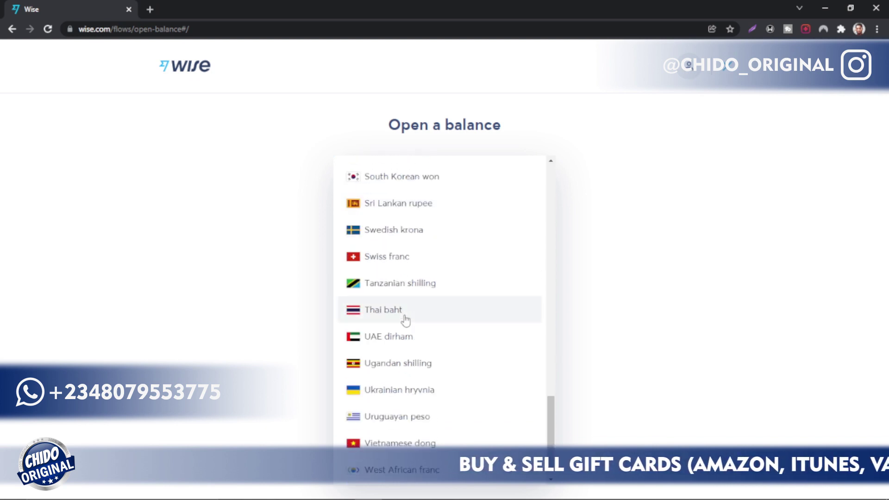
{"action": "scroll", "coordinate": [450, 230], "scroll_direction": "down", "scroll_amount": 1}
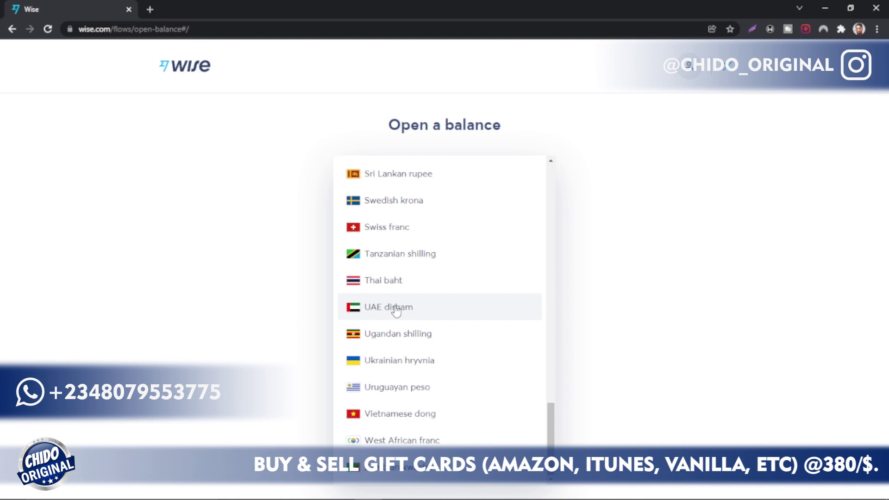
{"action": "scroll", "coordinate": [405, 373], "scroll_direction": "up", "scroll_amount": 15}
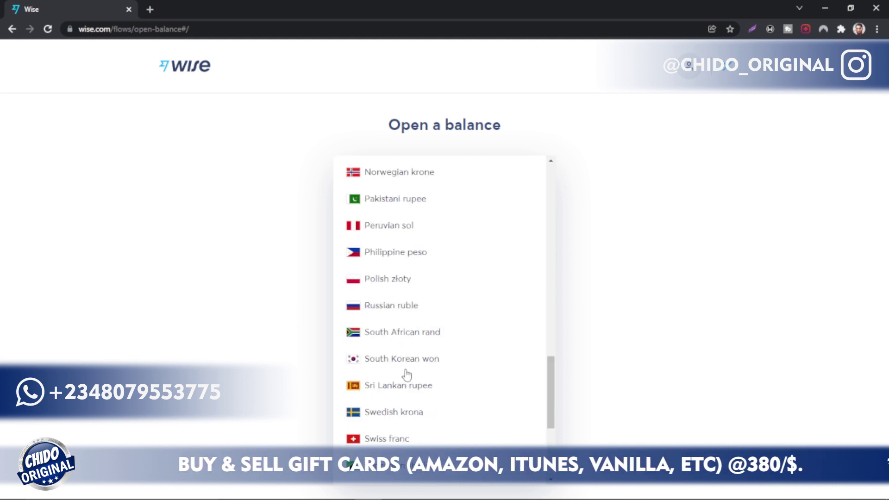
{"action": "scroll", "coordinate": [528, 215], "scroll_direction": "up", "scroll_amount": 10}
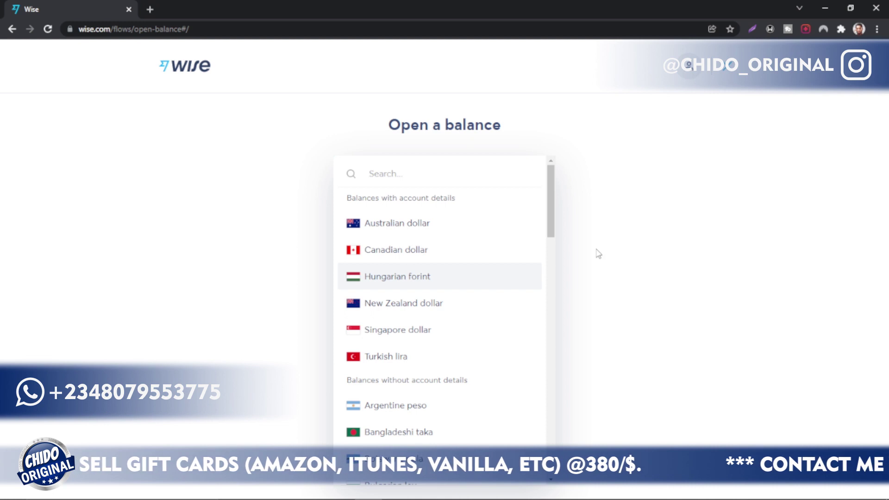
Return Home, restart Open a balance, search 'j' and confirm a new Japanese yen balance
{"action": "left_click", "coordinate": [729, 73]}
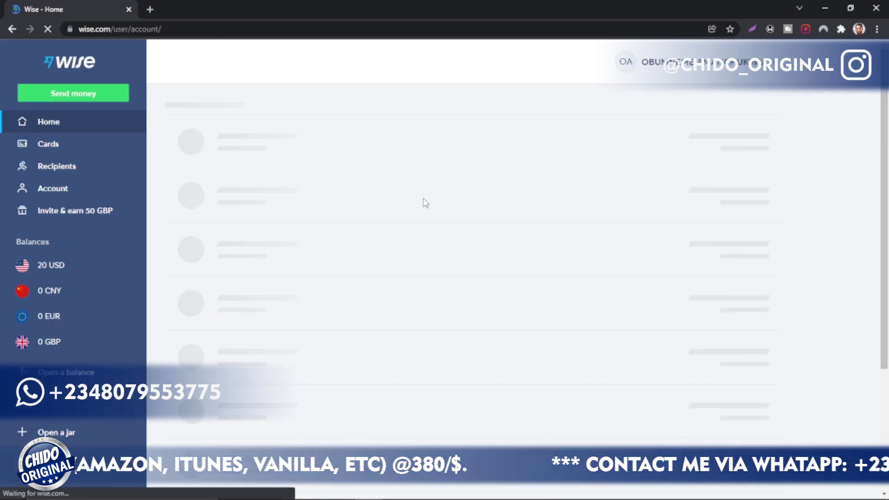
{"action": "left_click", "coordinate": [70, 374]}
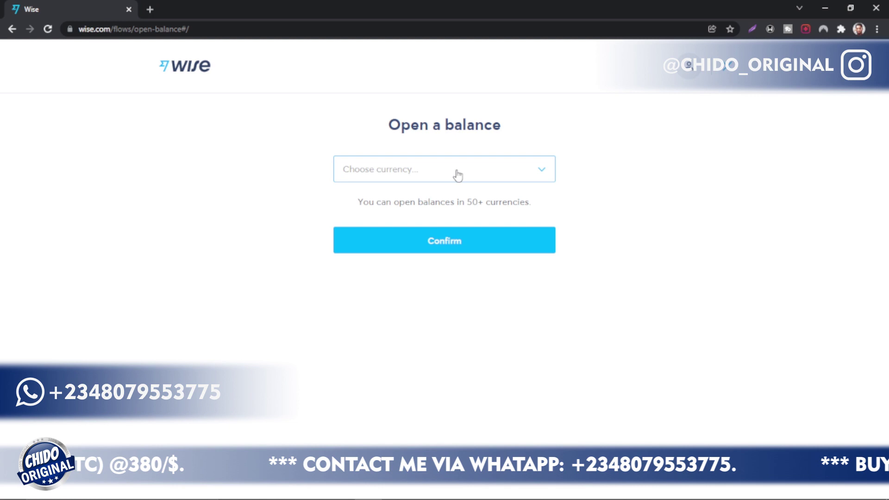
{"action": "left_click", "coordinate": [458, 175]}
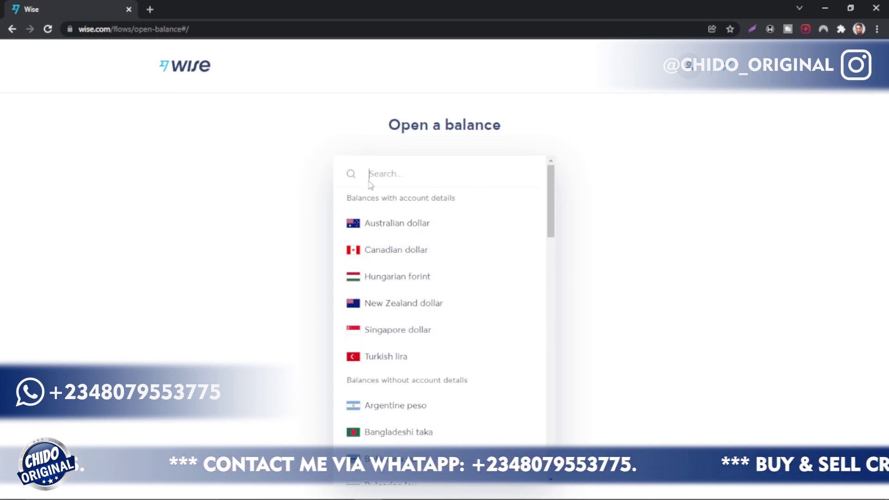
{"action": "scroll", "coordinate": [457, 334], "scroll_direction": "down", "scroll_amount": 6}
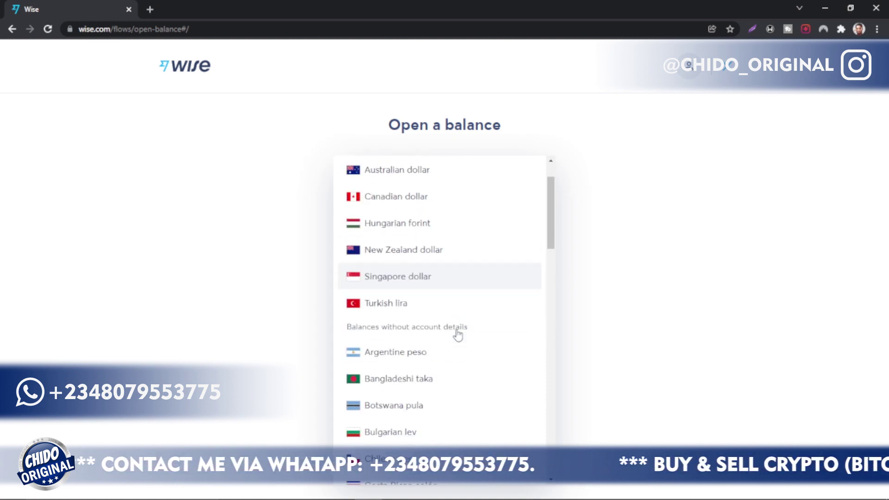
{"action": "scroll", "coordinate": [457, 343], "scroll_direction": "down", "scroll_amount": 3}
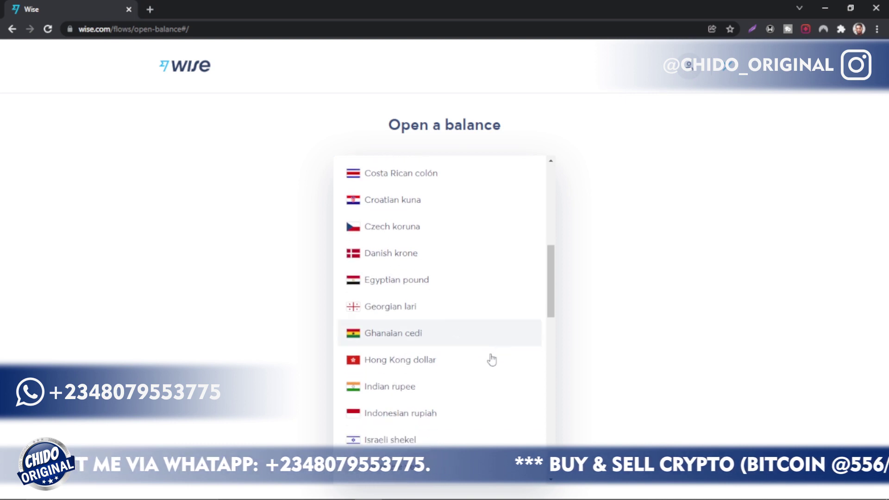
{"action": "scroll", "coordinate": [415, 196], "scroll_direction": "up", "scroll_amount": 10}
{"action": "type", "text": "ja"}
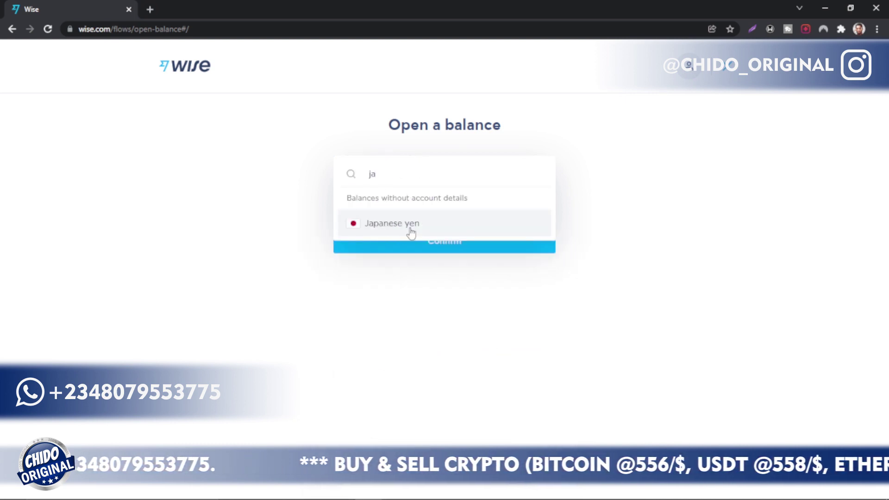
{"action": "left_click", "coordinate": [450, 232]}
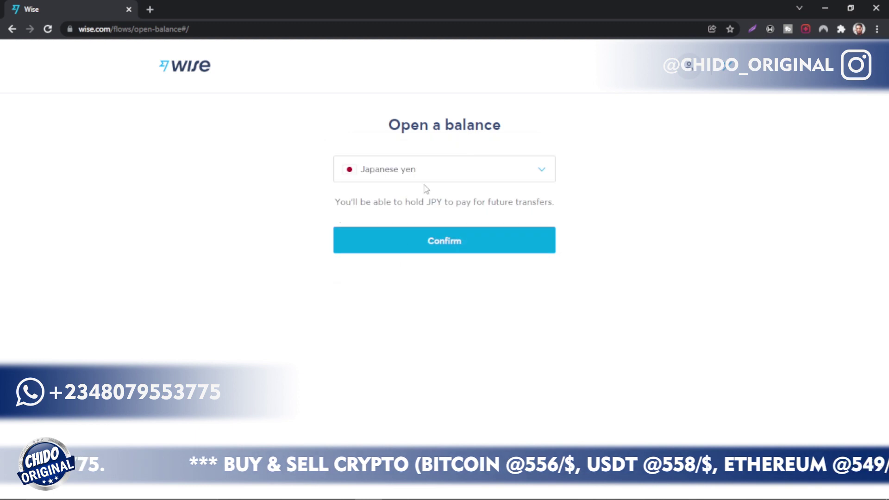
{"action": "left_click", "coordinate": [448, 240]}
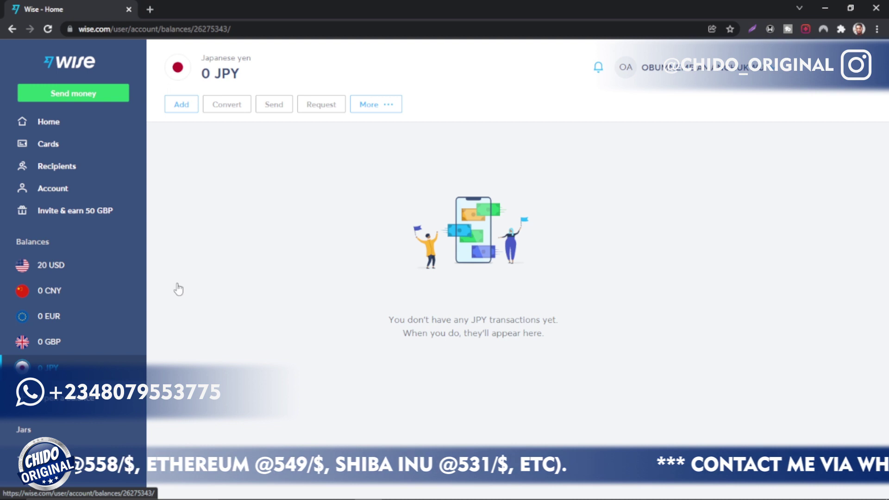
{"action": "left_click", "coordinate": [181, 105]}
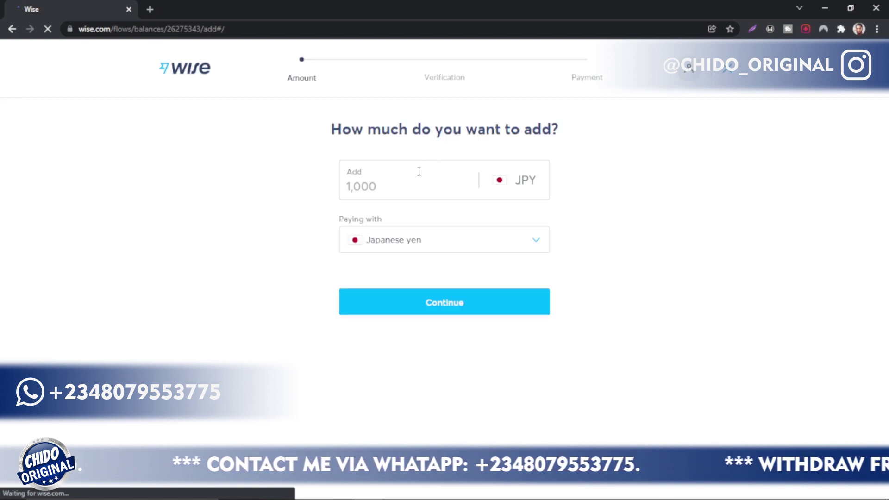
{"action": "left_click", "coordinate": [722, 73]}
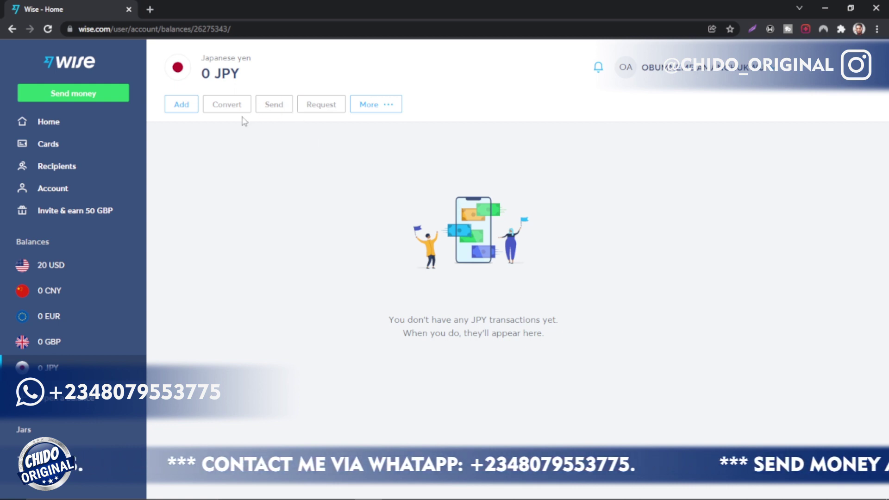
Start a 20 USD send from the USD balance and continue to recipient selection
{"action": "left_click", "coordinate": [60, 269]}
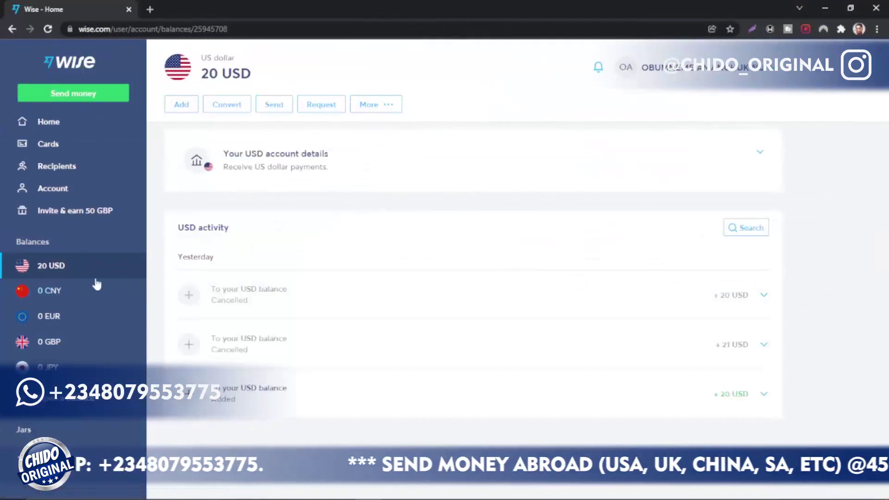
{"action": "left_click", "coordinate": [278, 110]}
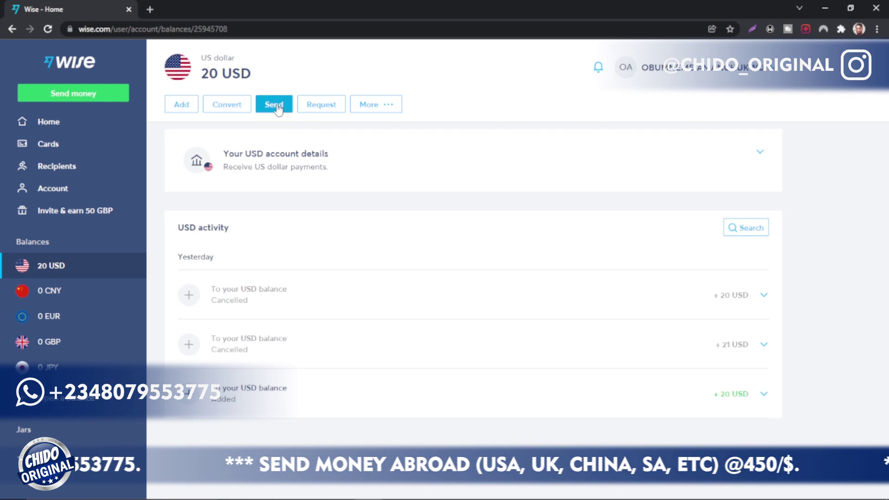
{"action": "left_click", "coordinate": [278, 110]}
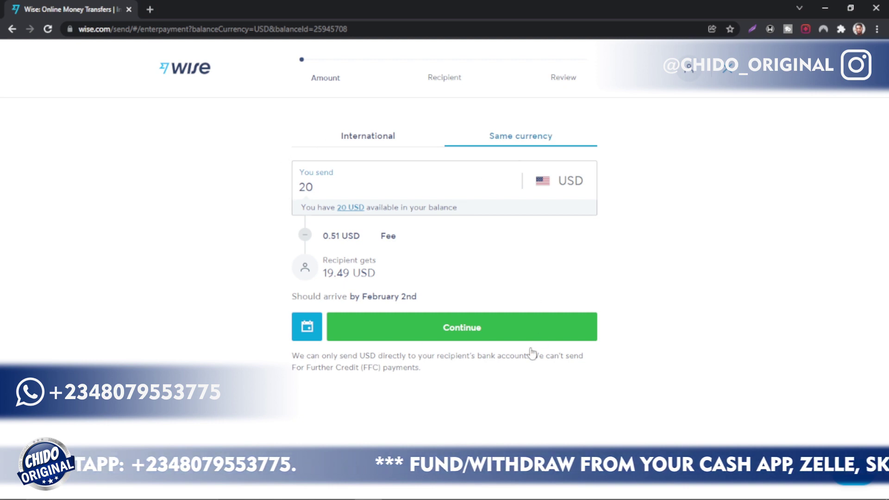
{"action": "left_click", "coordinate": [475, 333]}
{"action": "left_click", "coordinate": [474, 332]}
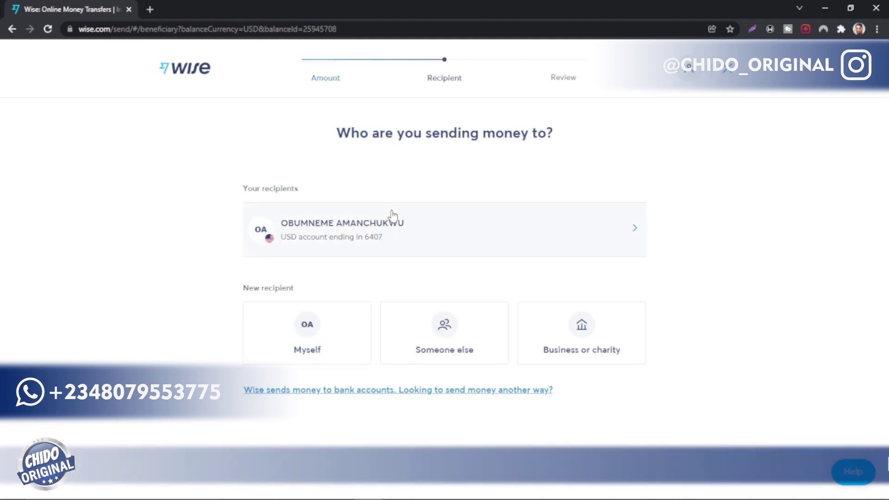
Choose the saved USD account recipient and review the 0.51 USD fee and 19.49 USD received
{"action": "left_click", "coordinate": [634, 227]}
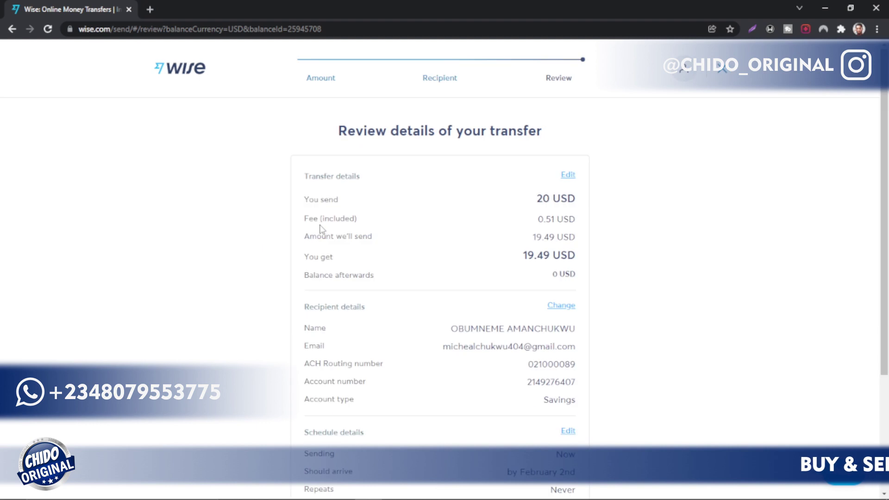
{"action": "scroll", "coordinate": [520, 373], "scroll_direction": "down", "scroll_amount": 3}
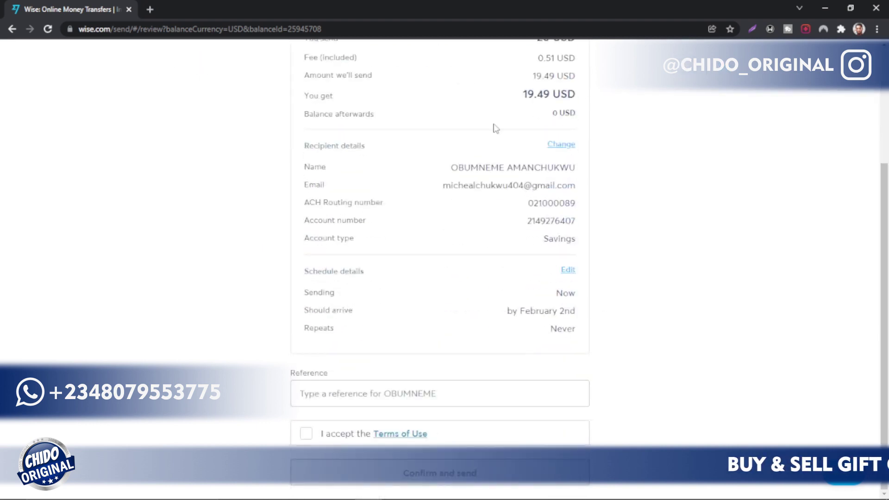
{"action": "scroll", "coordinate": [685, 301], "scroll_direction": "up", "scroll_amount": 4}
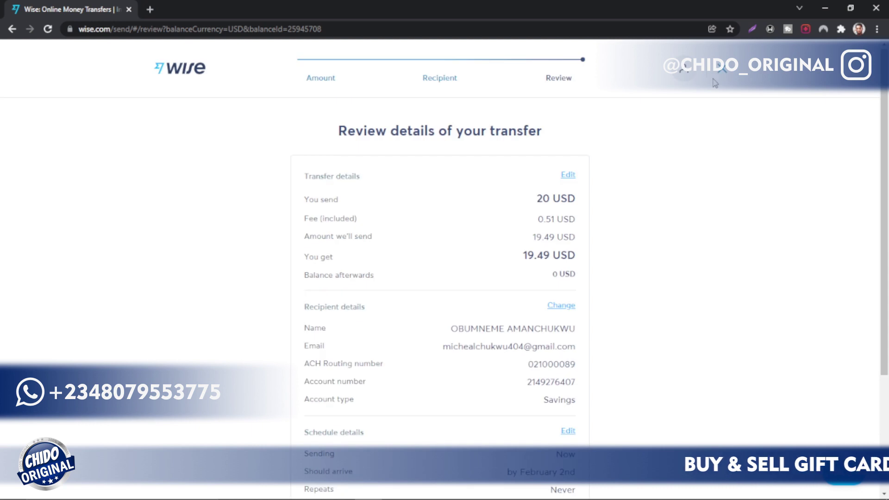
Close the unsent transfer and show the Recipients list with the own GBP and USD accounts
{"action": "left_click", "coordinate": [727, 72]}
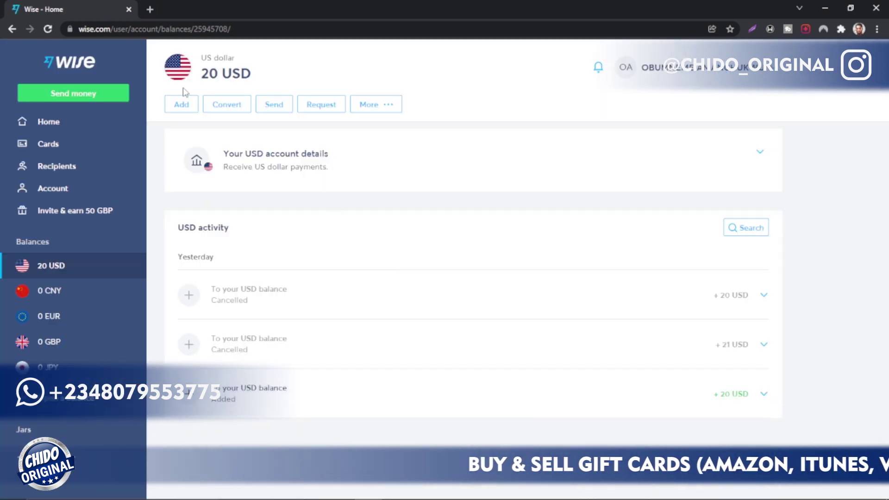
{"action": "left_click", "coordinate": [64, 168]}
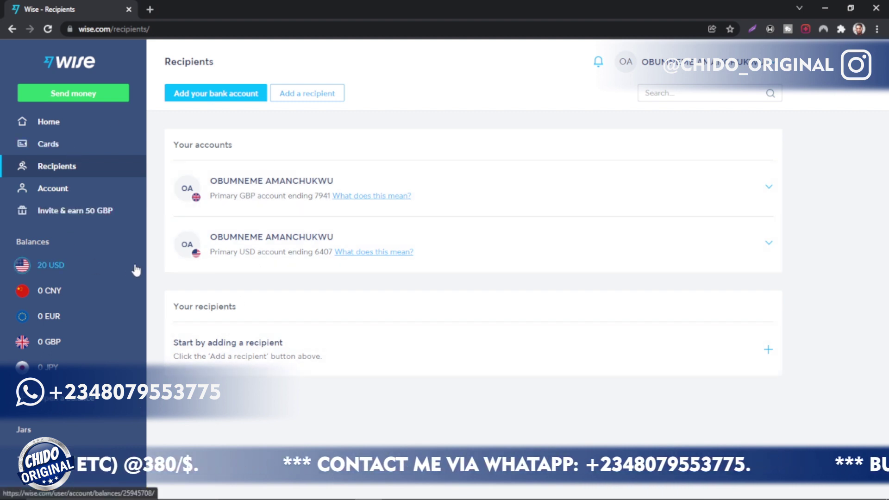
Open the 'Invite & earn 50 GBP' page and highlight the 50 GBP reward
{"action": "left_click", "coordinate": [90, 212]}
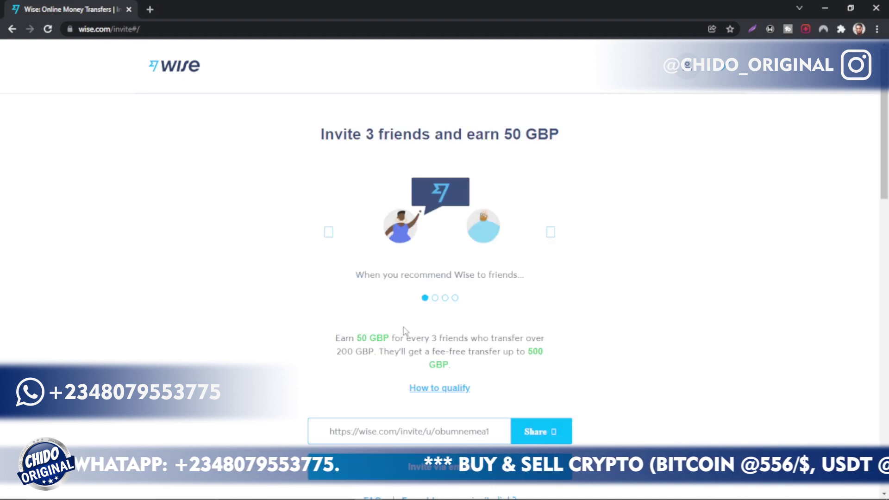
{"action": "left_click_drag", "start_coordinate": [391, 341], "coordinate": [354, 343]}
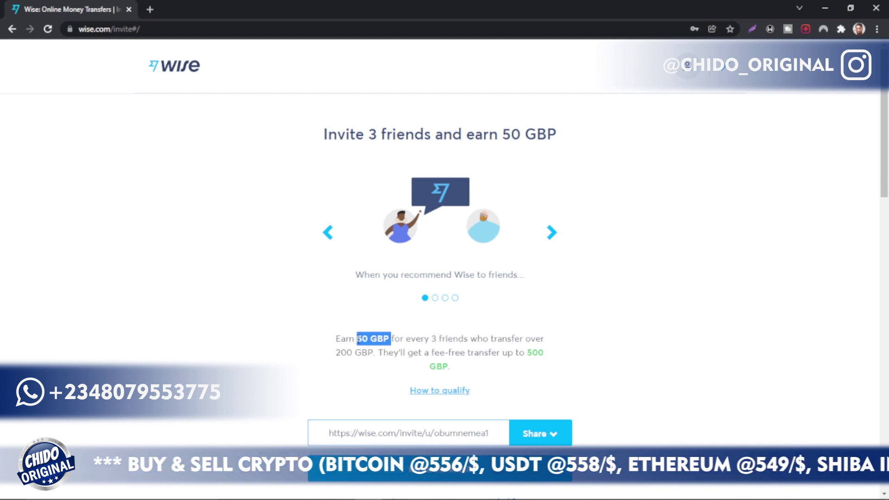
Open the jars introduction, highlight the goal-saving and Move money out instantly descriptions, then return Home
{"action": "left_click", "coordinate": [723, 71]}
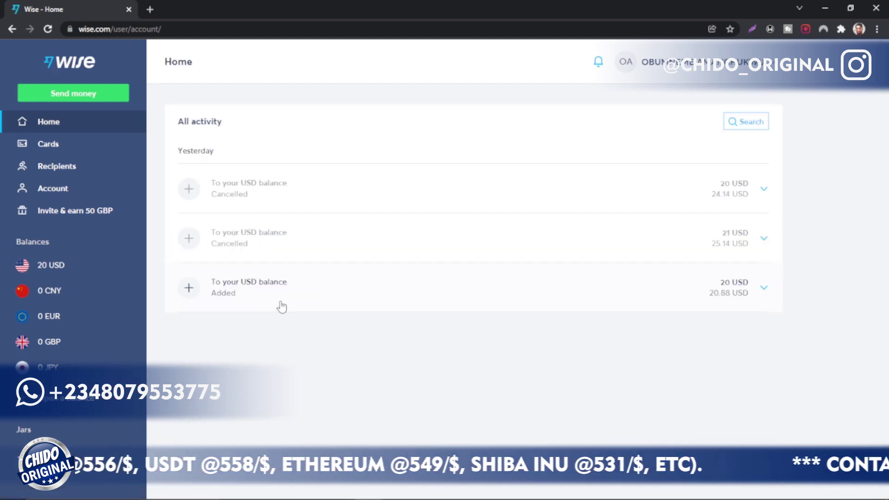
{"action": "left_click", "coordinate": [46, 452]}
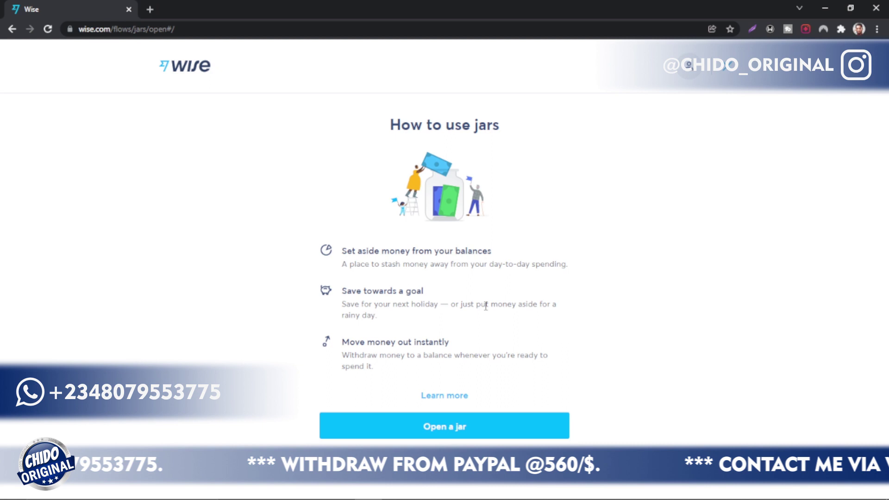
{"action": "left_click_drag", "start_coordinate": [567, 303], "coordinate": [378, 316]}
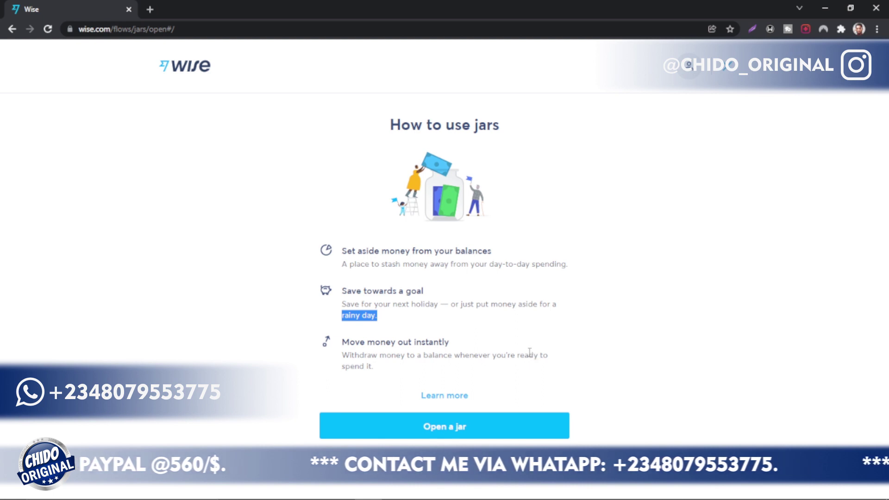
{"action": "left_click_drag", "start_coordinate": [396, 368], "coordinate": [343, 343]}
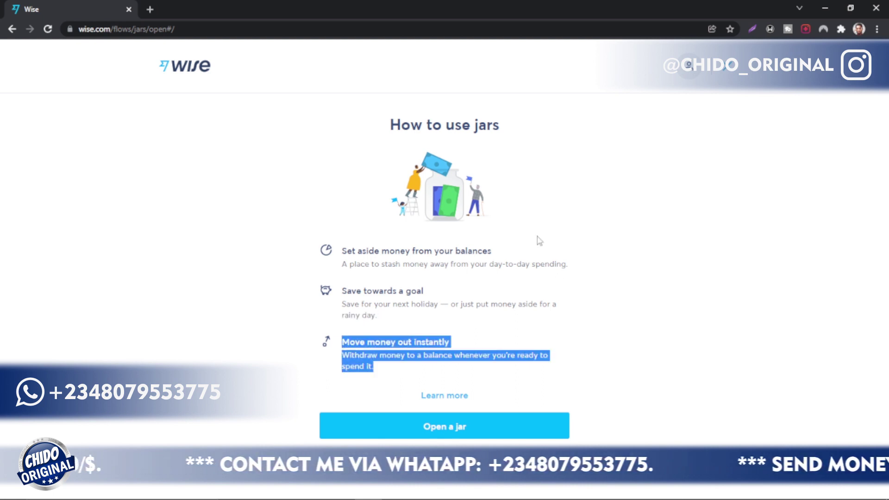
{"action": "left_click", "coordinate": [728, 75]}
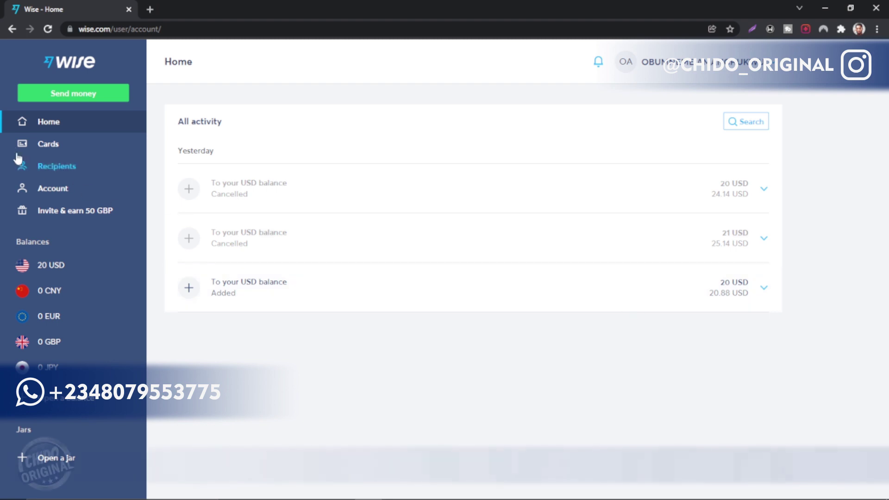
Open the Account page and scroll down to Statements and reports in Account services
{"action": "left_click", "coordinate": [56, 197]}
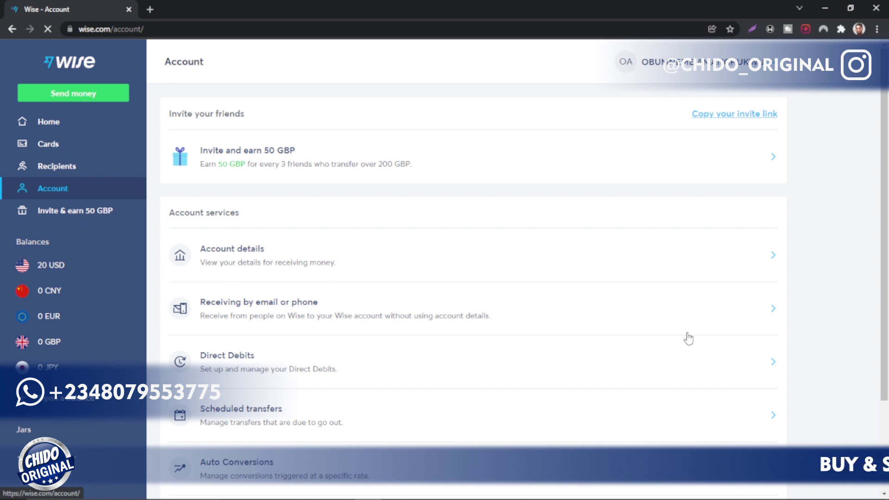
{"action": "scroll", "coordinate": [859, 349], "scroll_direction": "down", "scroll_amount": 3}
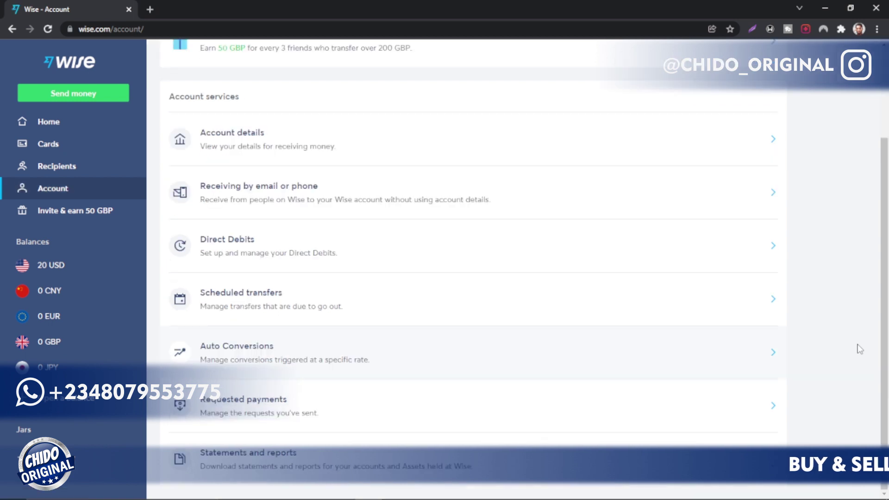